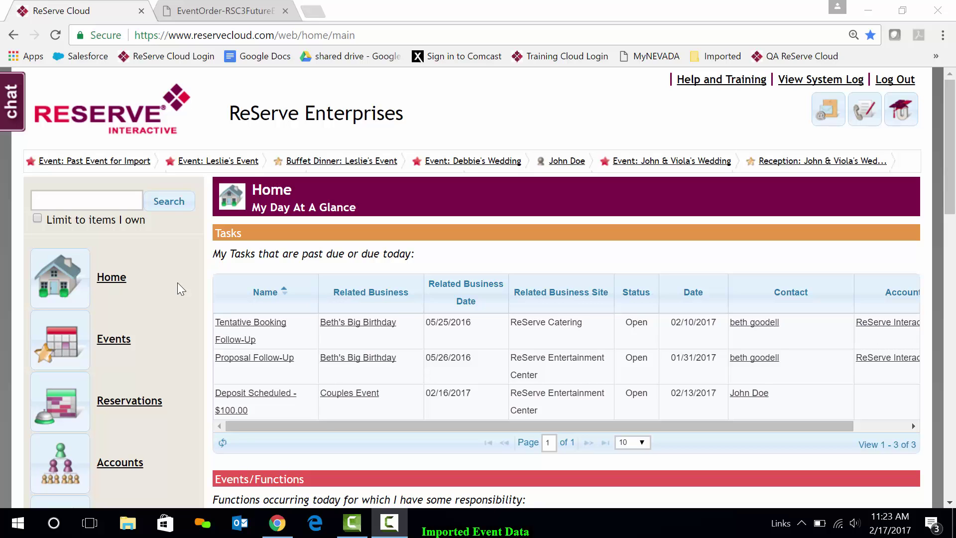
Open Leslie's Event for 03/01/2017 from the February 2017 events calendar.
click(64, 339)
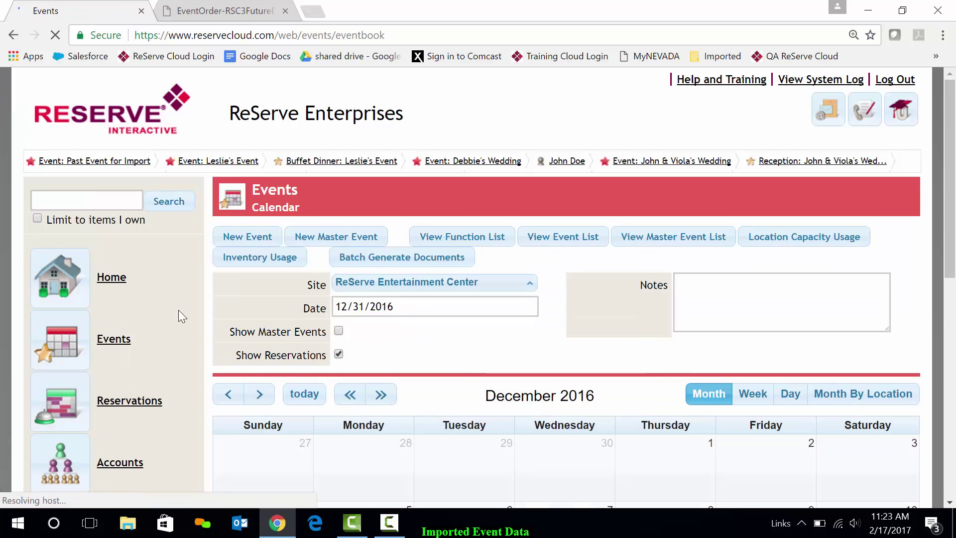
scroll(179, 310, down, 5)
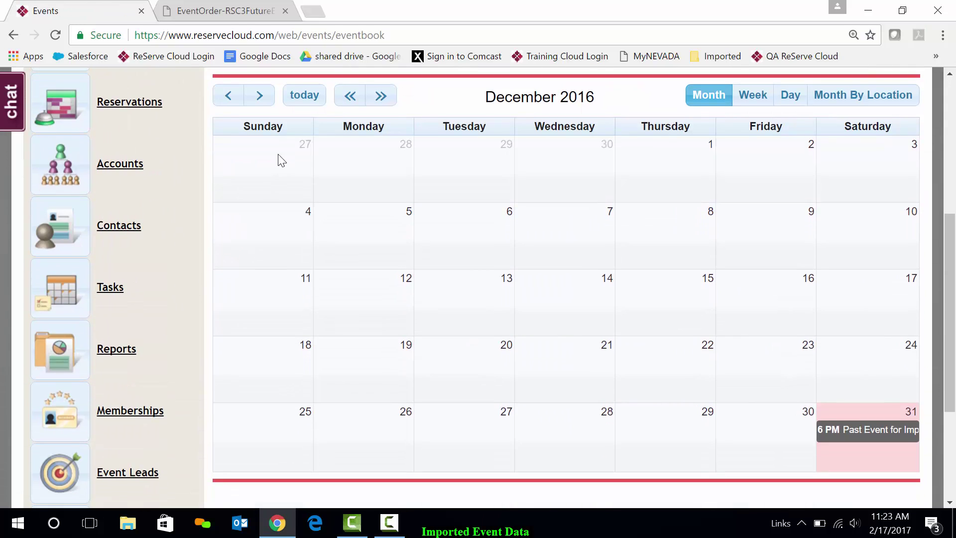
click(259, 97)
click(259, 97)
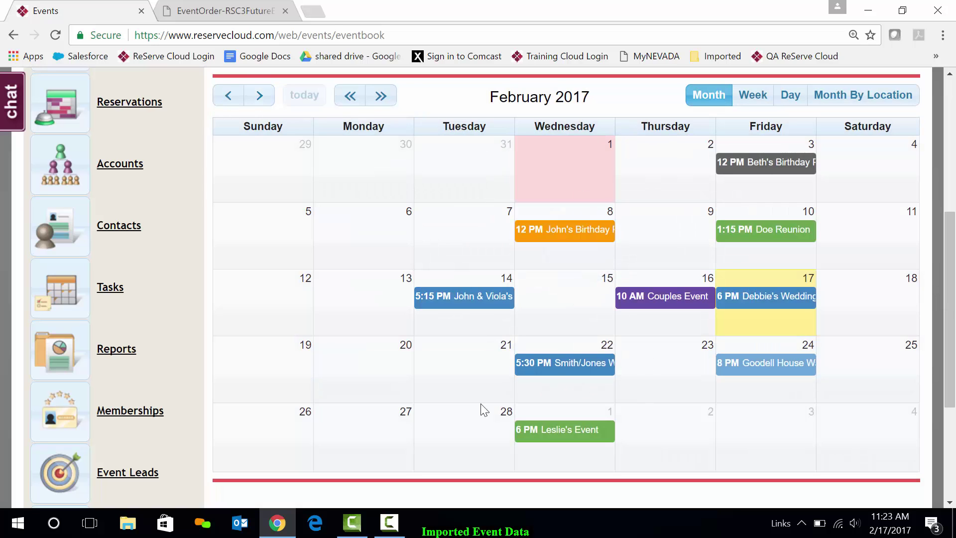
mouse_move(543, 435)
click(567, 435)
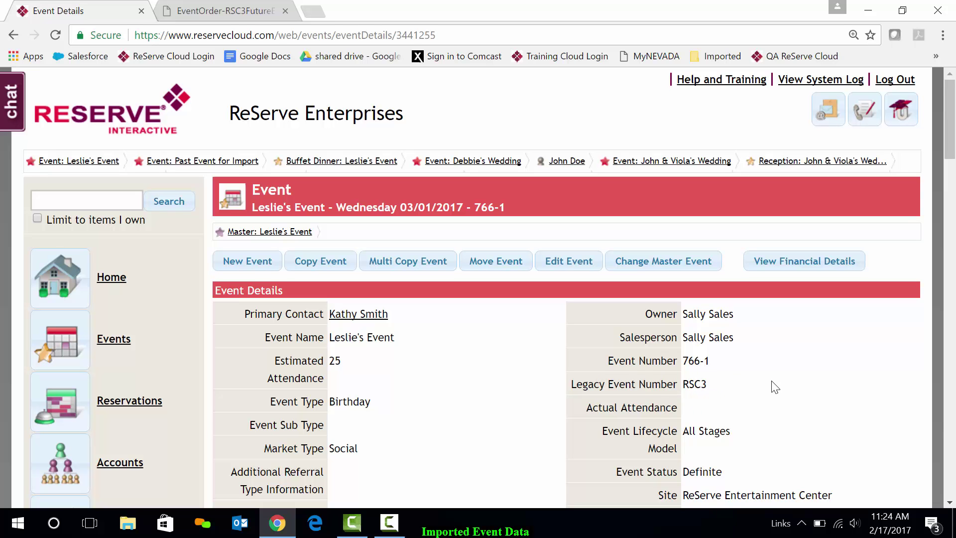
Download the attached EventOrder-RSC3FutureEventforImport-000.pdf from the Event Attachments section.
scroll(775, 387, down, 3)
scroll(775, 387, down, 20)
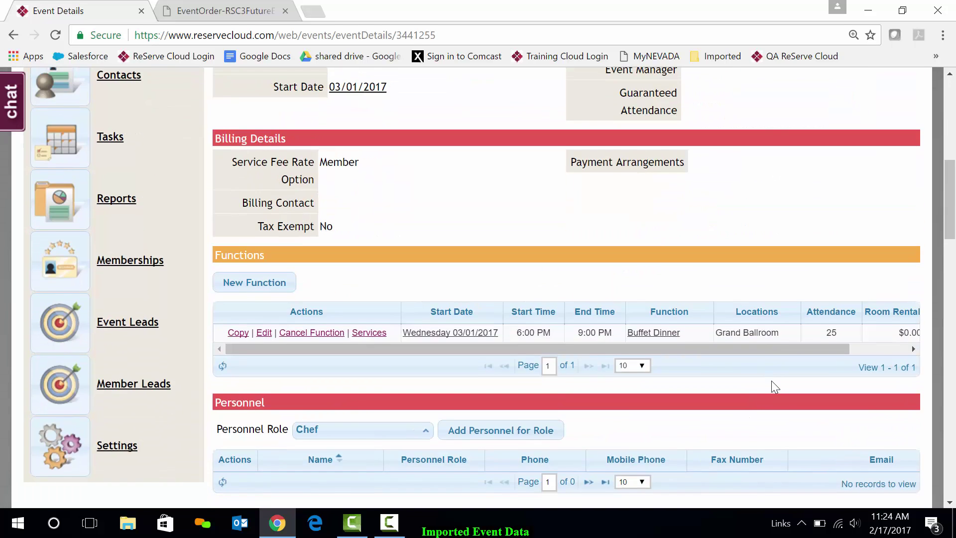
scroll(775, 387, down, 9)
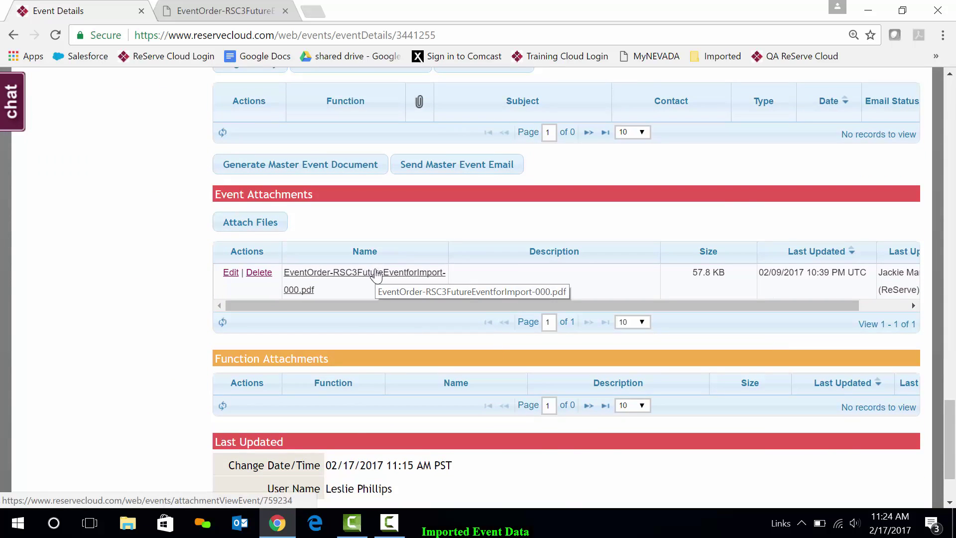
click(377, 275)
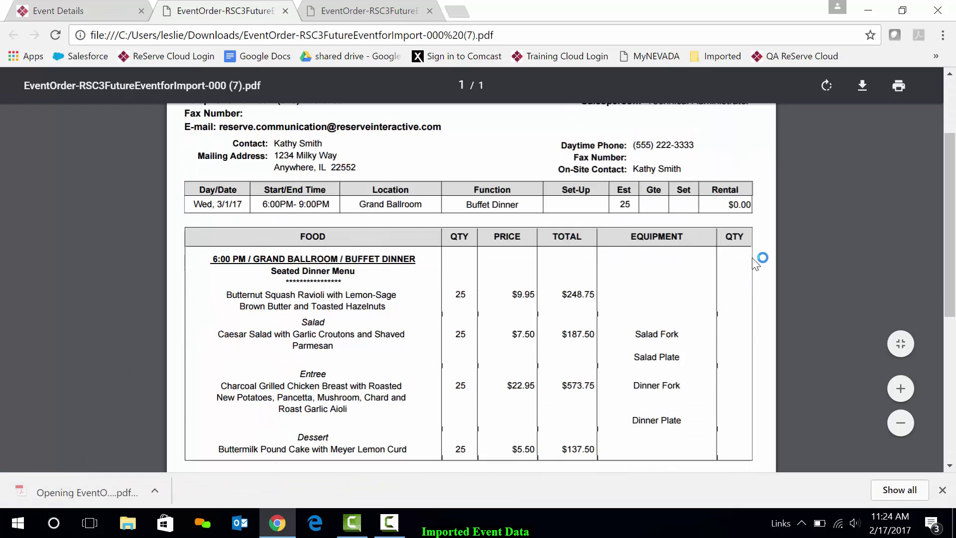
scroll(754, 264, down, 4)
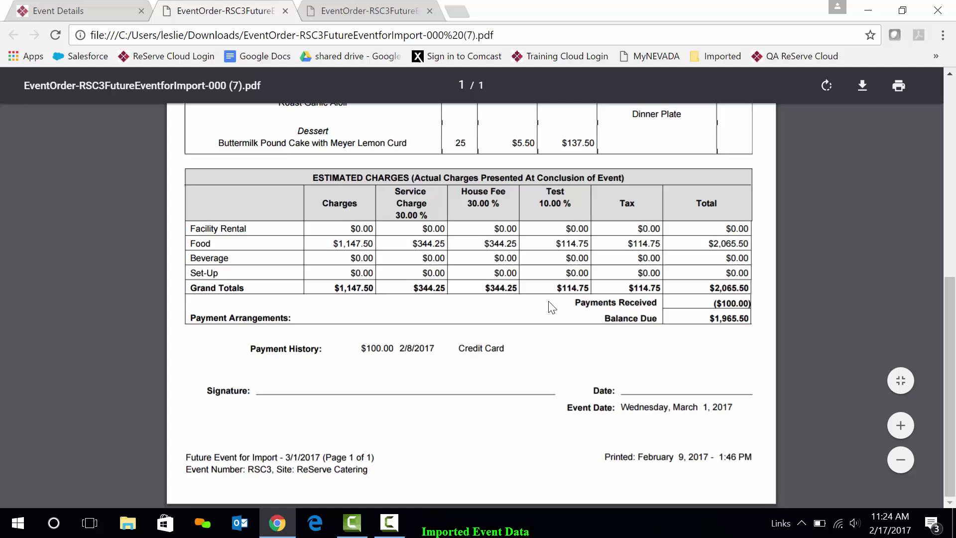
Review the PDF's Buffet Dinner menu and charges, then return to Leslie's Event details.
scroll(550, 306, up, 9)
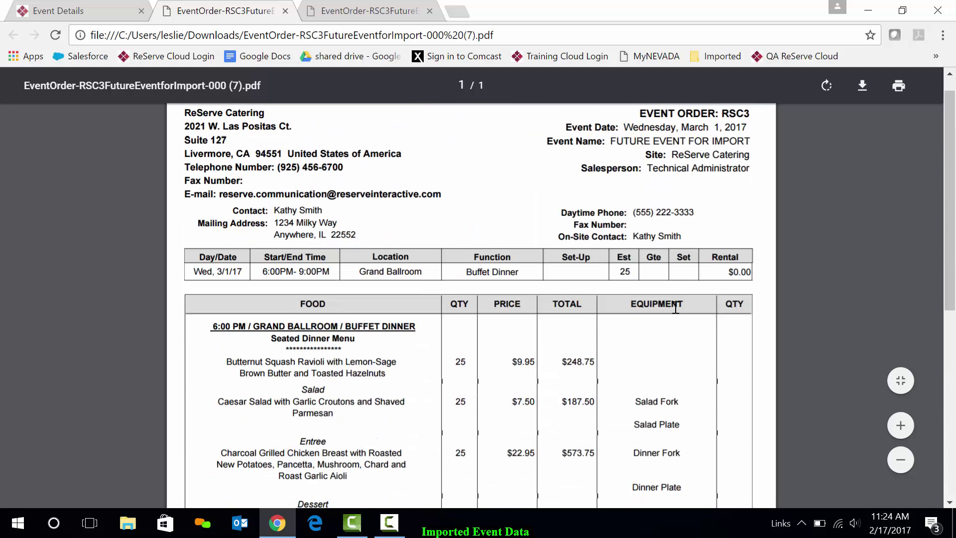
scroll(676, 307, up, 1)
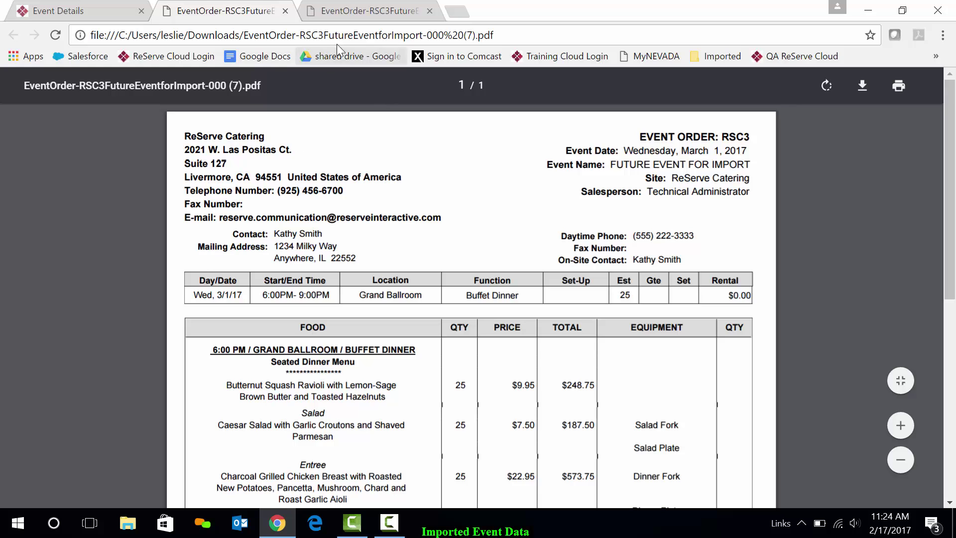
click(109, 10)
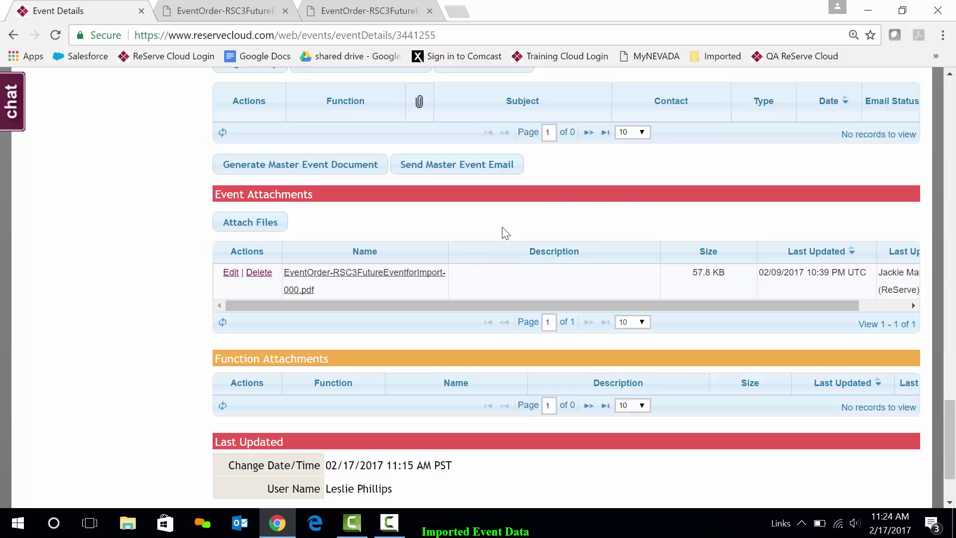
Choose the Buffet Dinner Menu as a new menu for the Buffet Dinner function.
scroll(503, 228, up, 18)
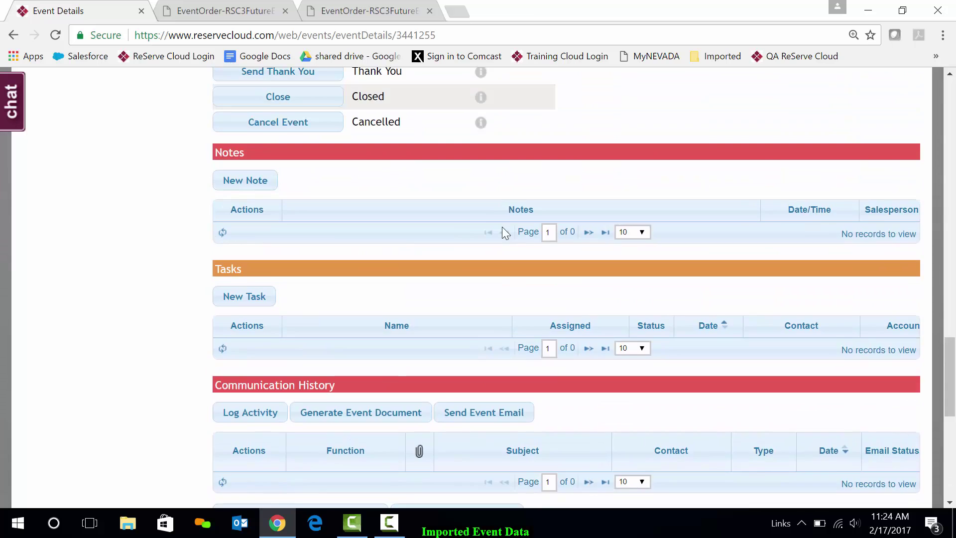
scroll(501, 226, up, 10)
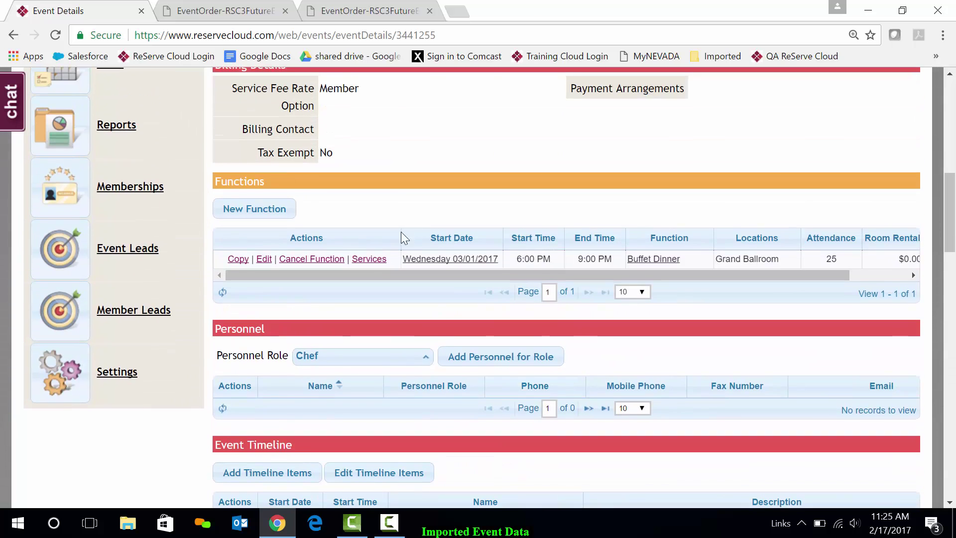
click(369, 259)
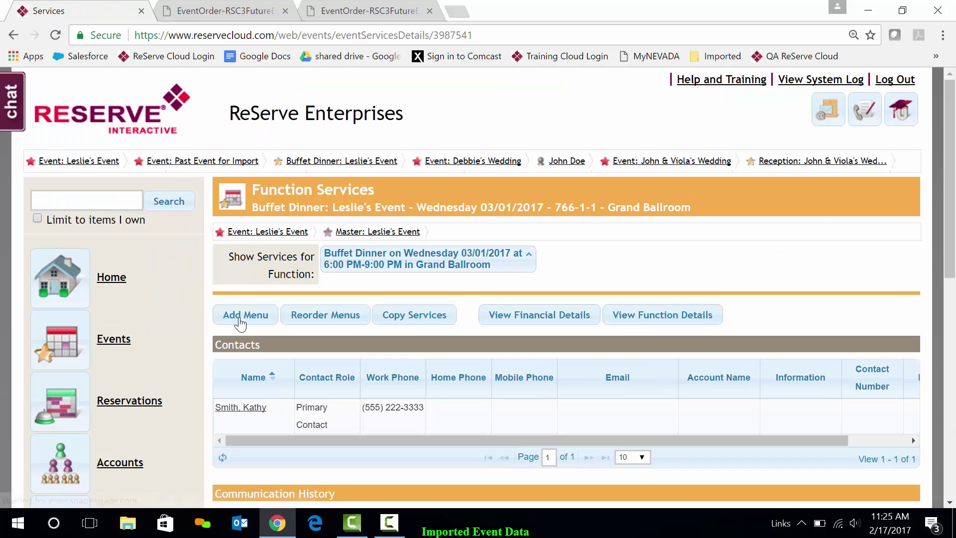
click(254, 316)
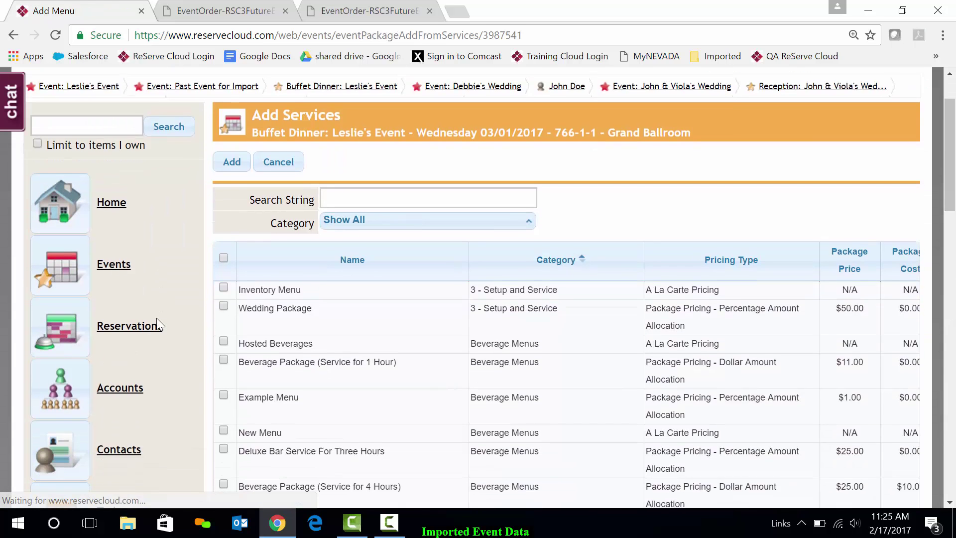
scroll(327, 241, down, 2)
click(352, 190)
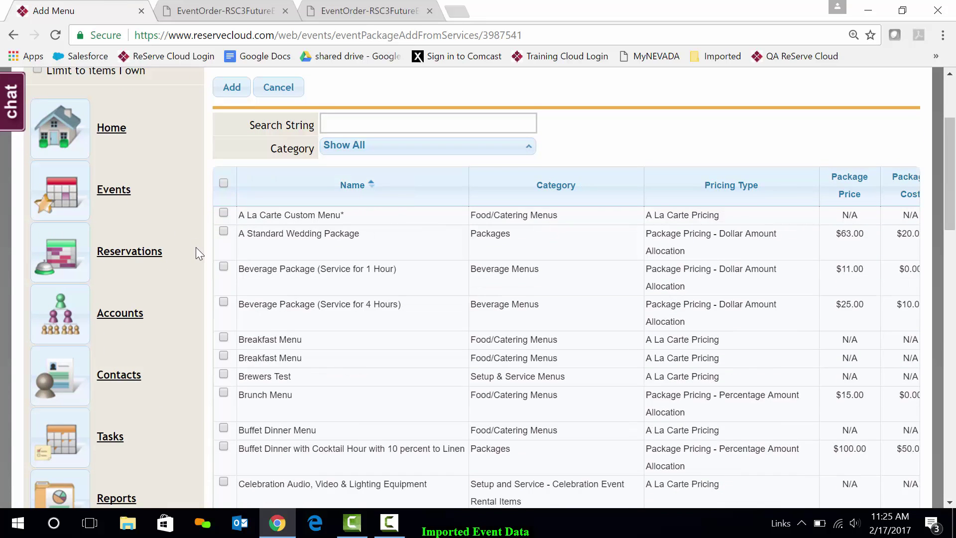
scroll(194, 254, down, 3)
click(223, 278)
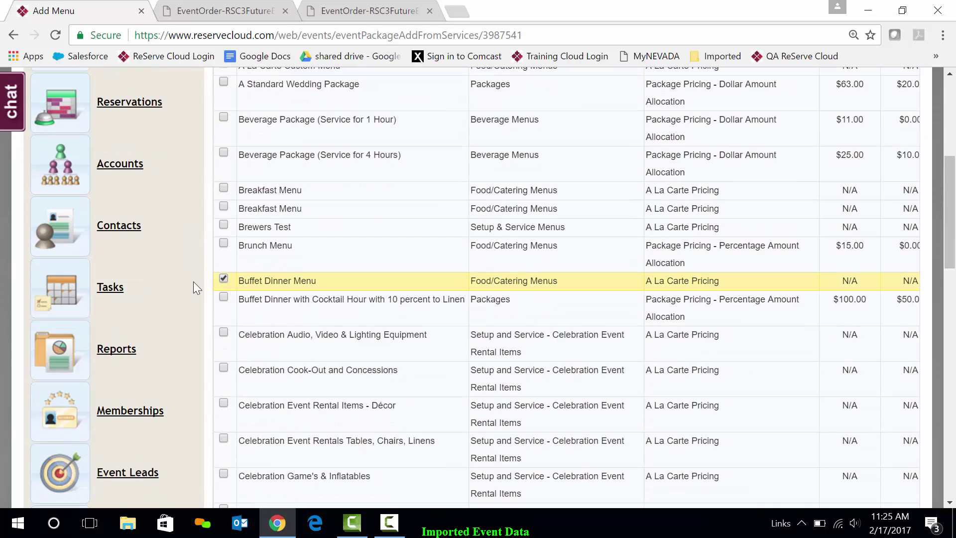
Add the Buffet Dinner Menu and check all of its items.
scroll(190, 281, up, 5)
click(232, 163)
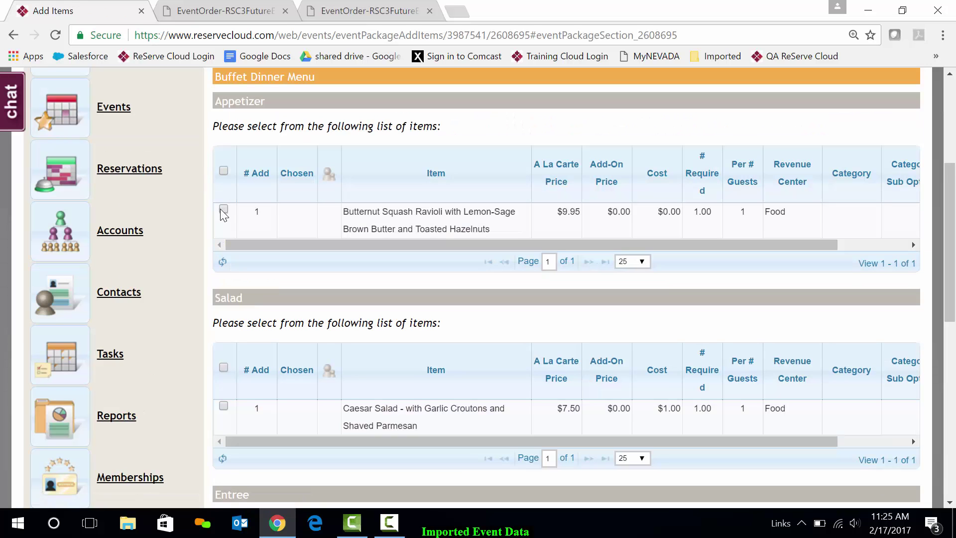
scroll(196, 222, down, 1)
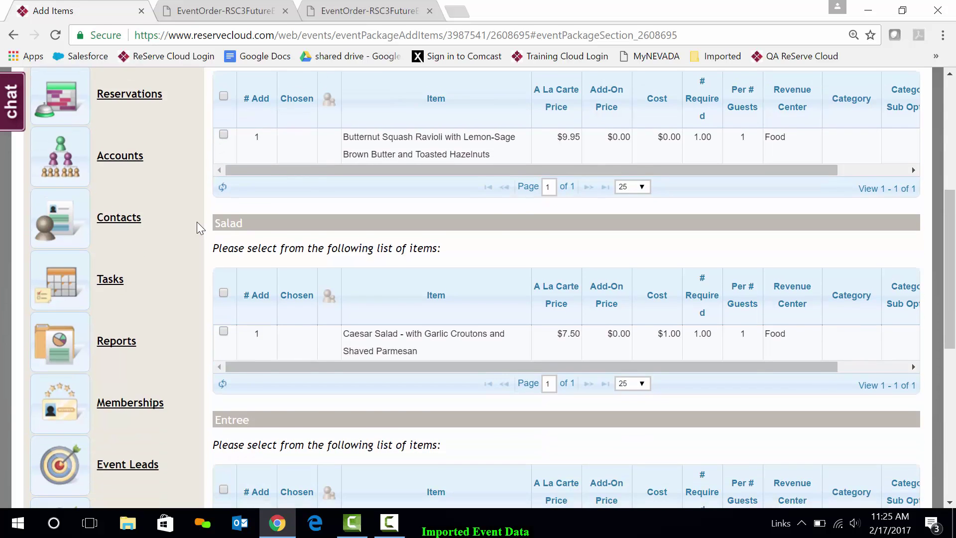
scroll(196, 222, up, 5)
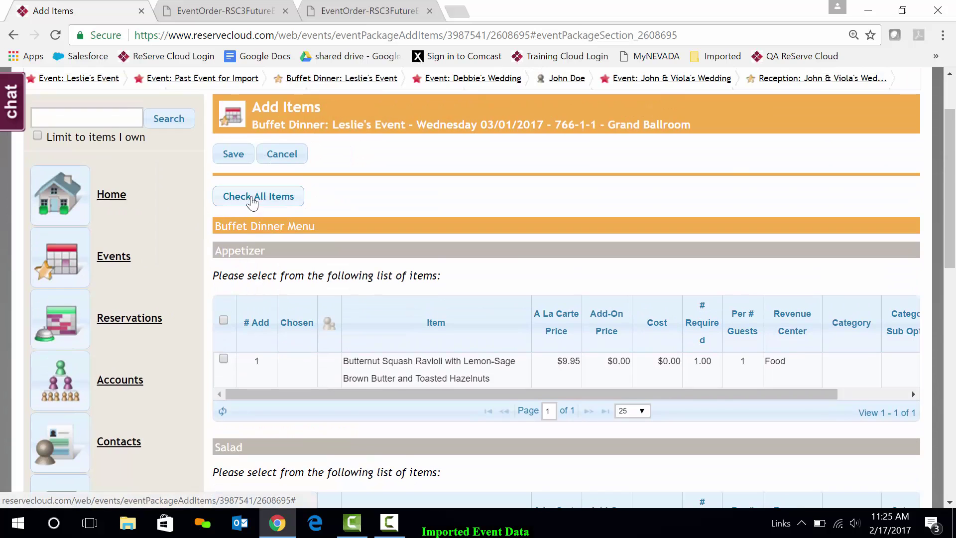
click(227, 196)
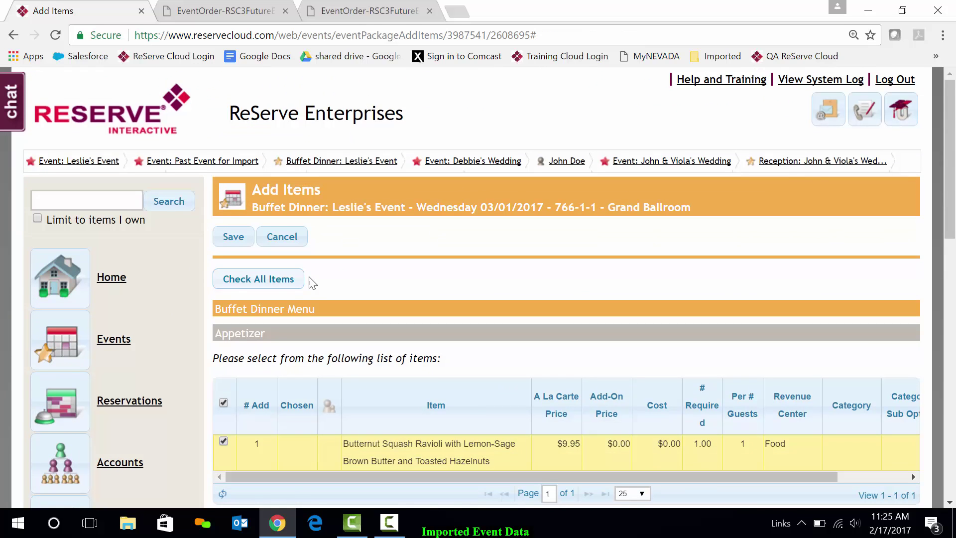
Save the buffet menu items and go back to Leslie's Event details page.
click(230, 237)
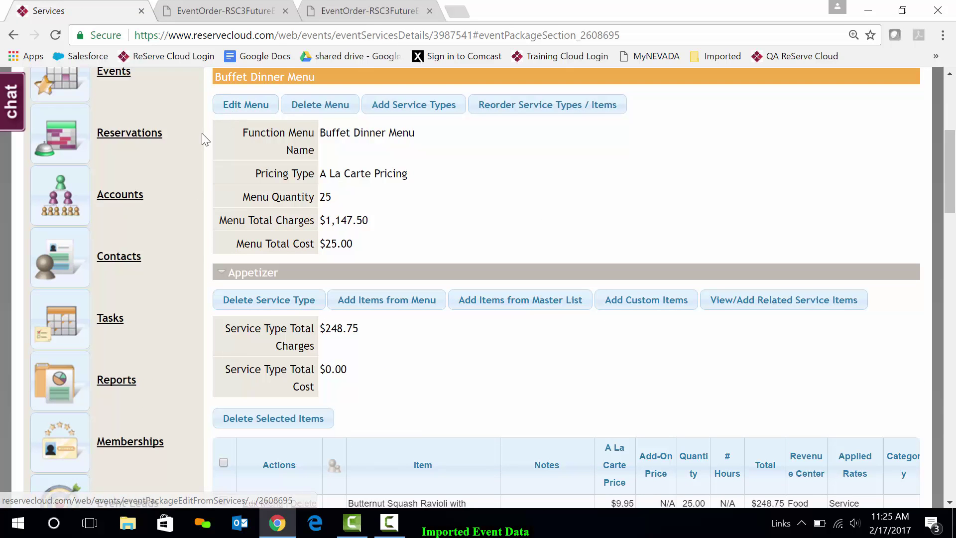
scroll(202, 133, up, 3)
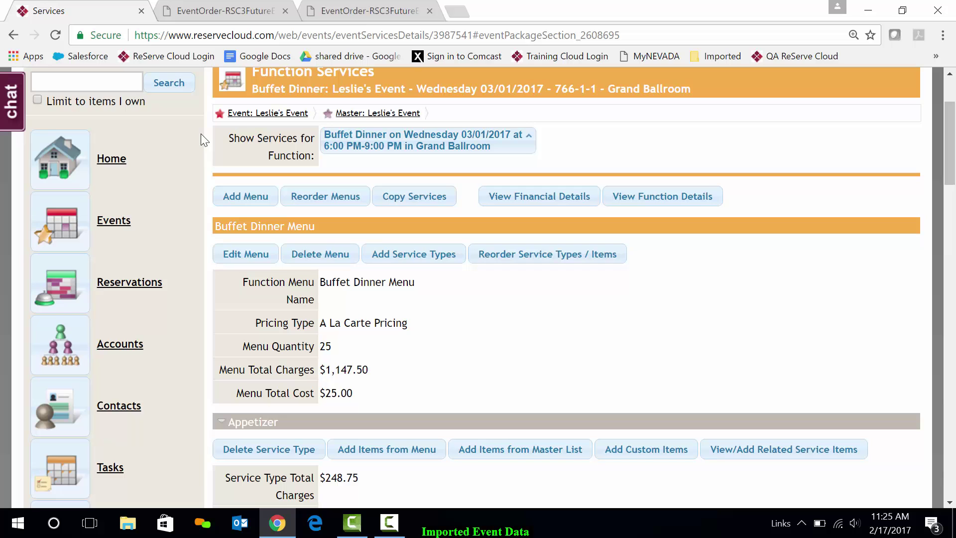
click(278, 113)
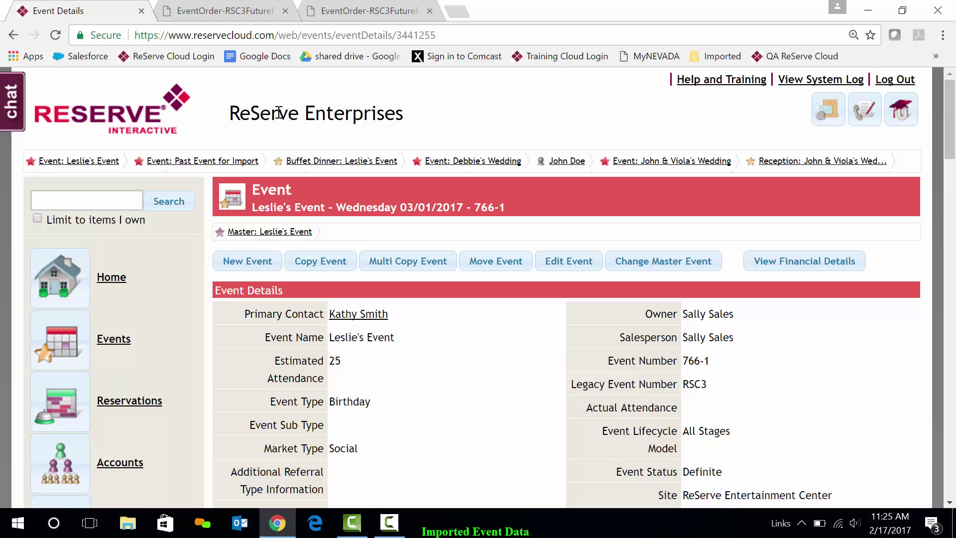
scroll(770, 299, down, 1)
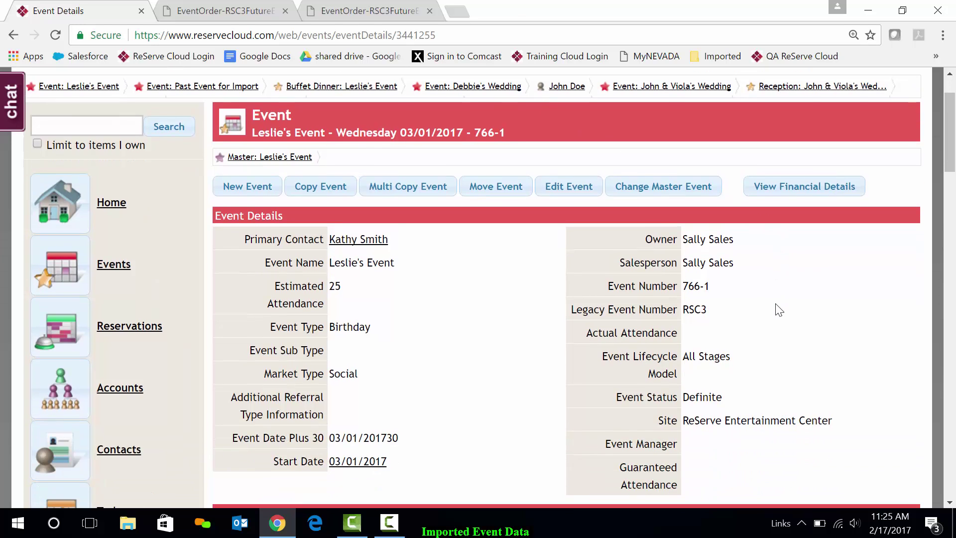
Record a $100.00 check payment dated 02/08/2017, leaving a $1,254.05 balance due.
click(797, 188)
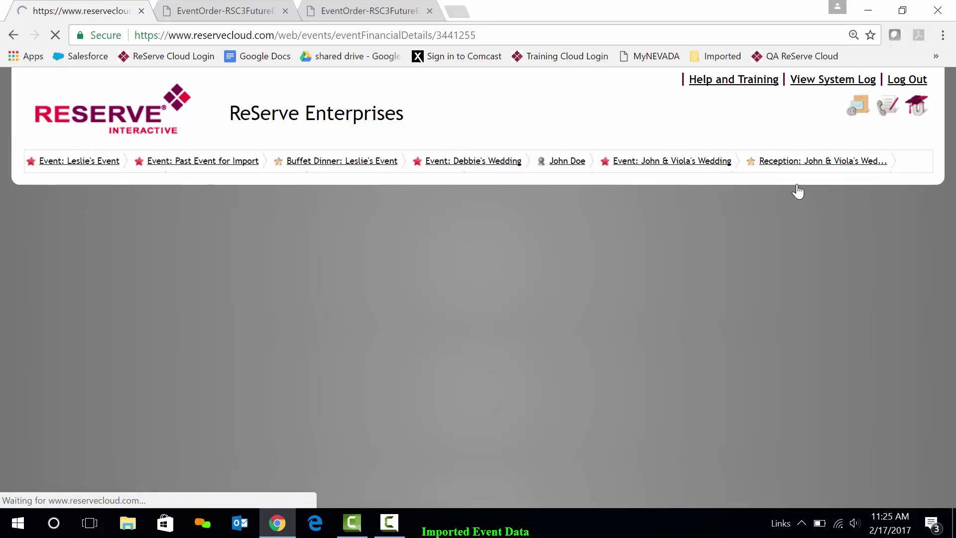
scroll(483, 271, down, 10)
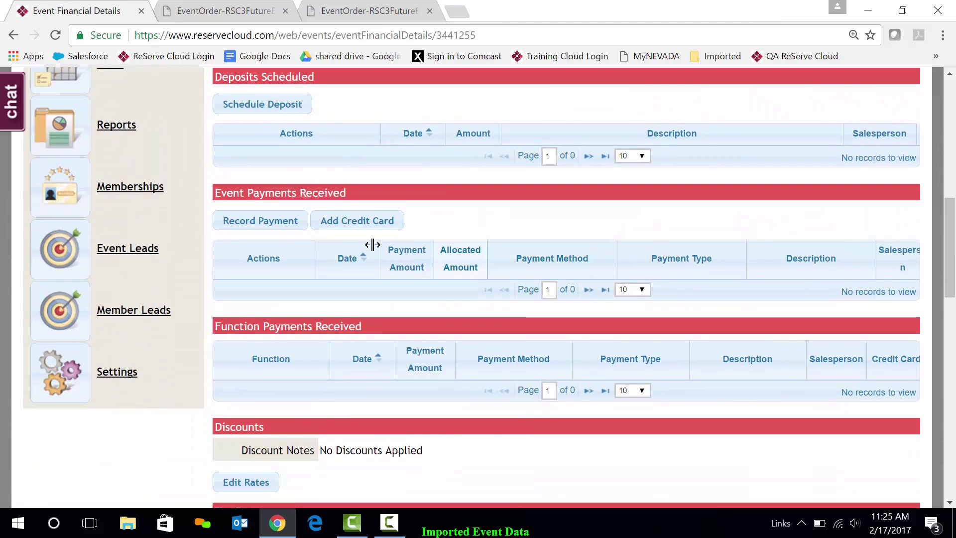
click(260, 222)
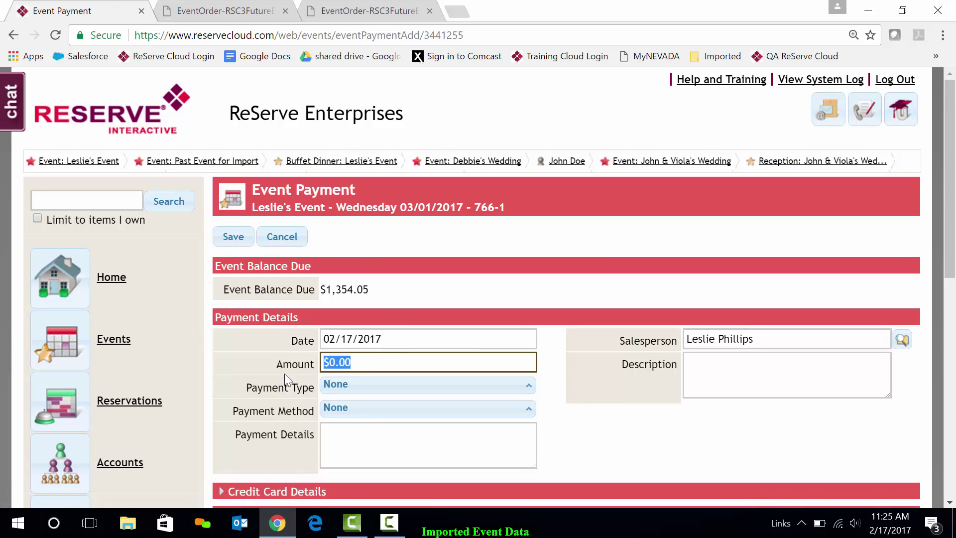
text(100)
click(428, 337)
click(415, 214)
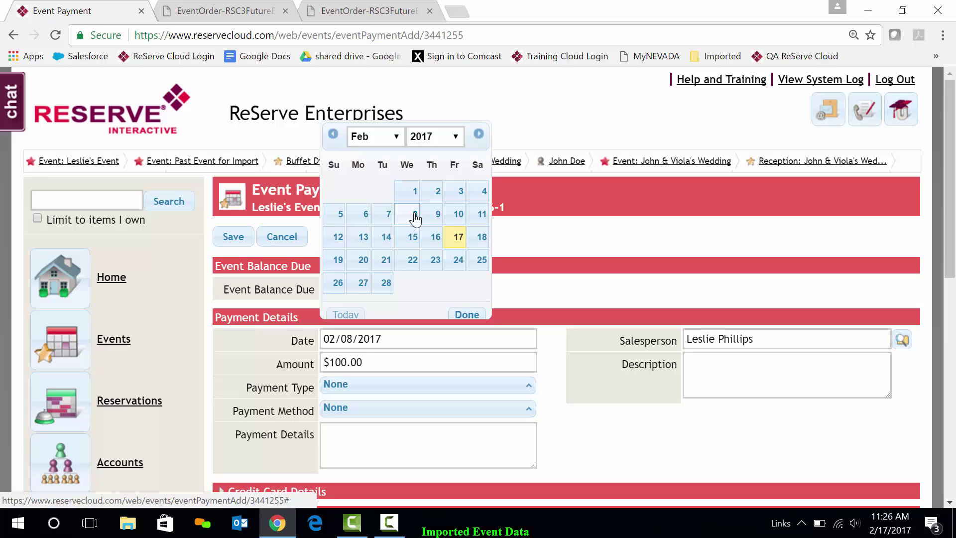
click(396, 409)
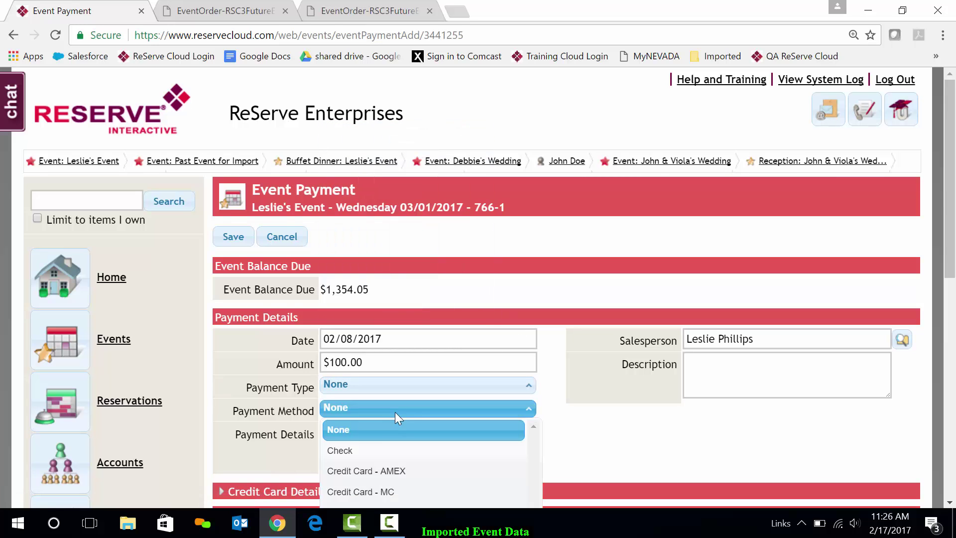
click(354, 452)
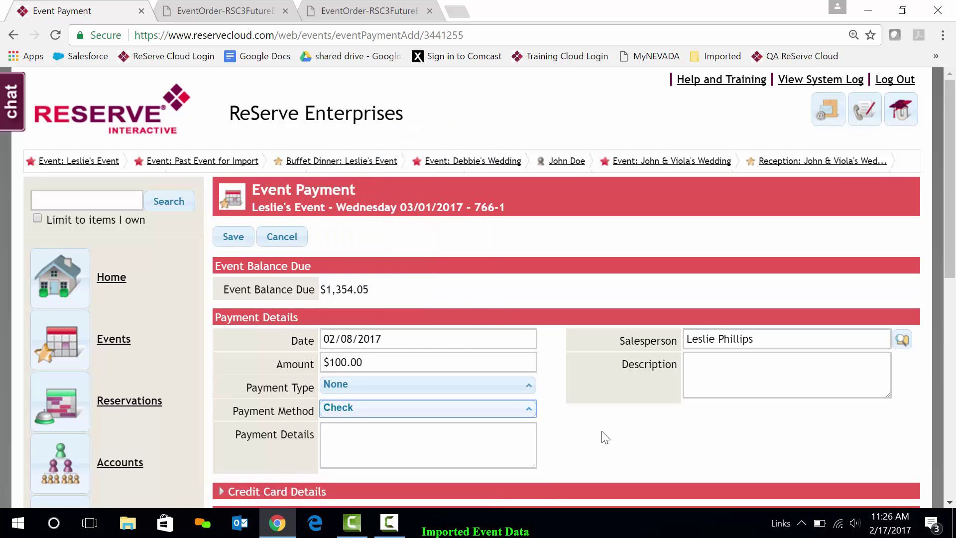
click(228, 242)
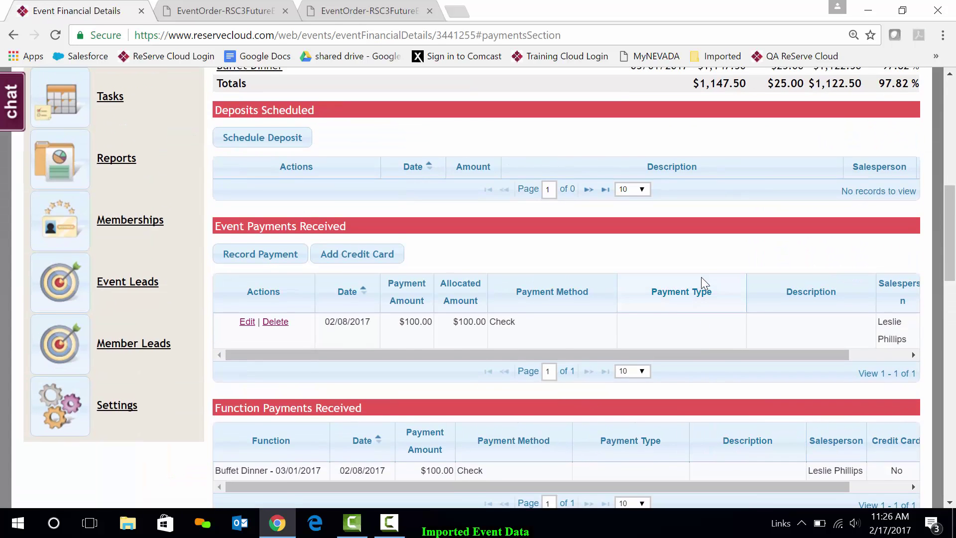
scroll(701, 277, up, 4)
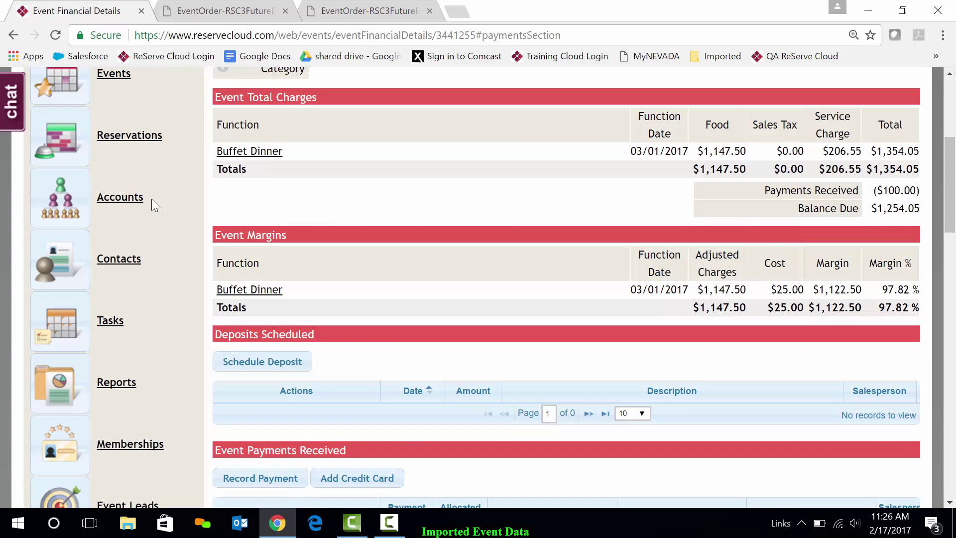
scroll(151, 199, up, 3)
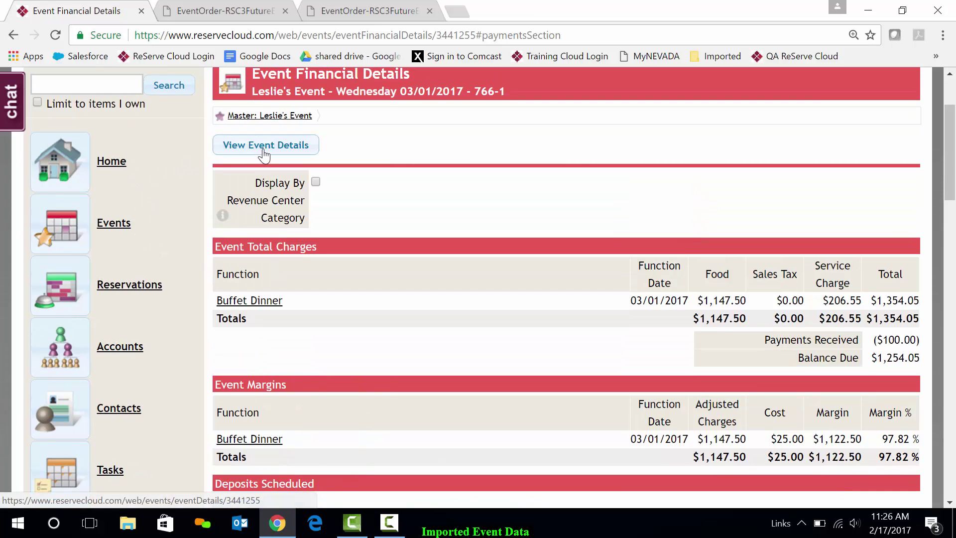
click(265, 150)
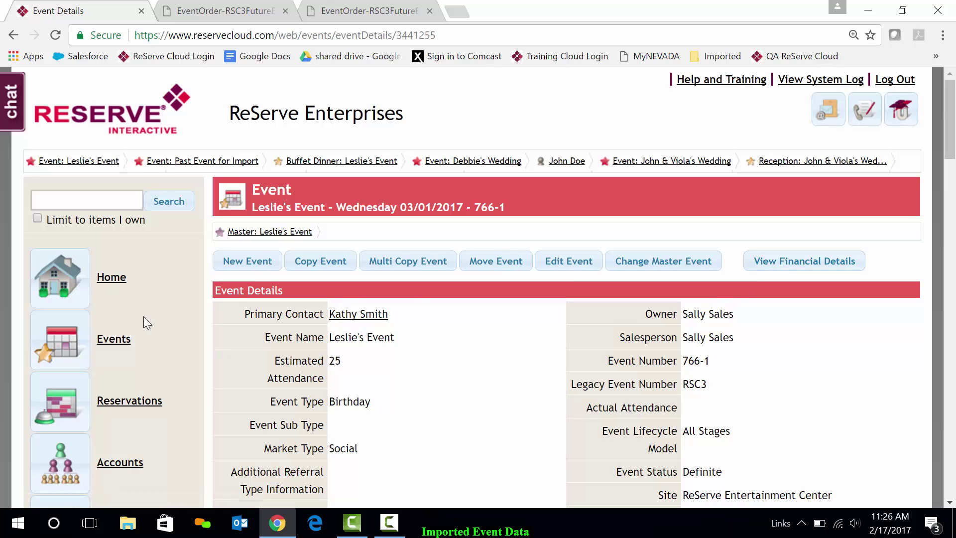
click(52, 337)
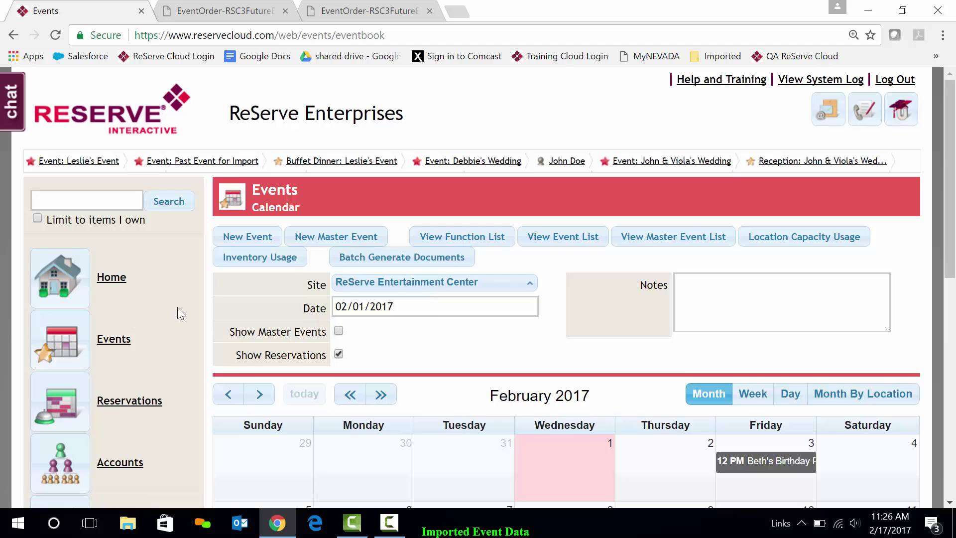
Open Past Event for Import on 12/31/2016 from the December 2016 calendar.
scroll(178, 307, down, 4)
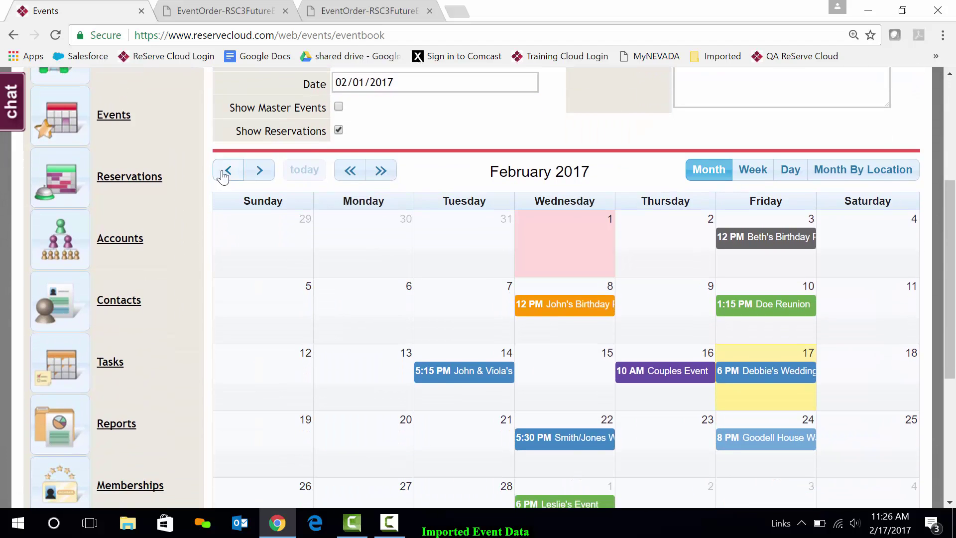
click(225, 172)
click(226, 173)
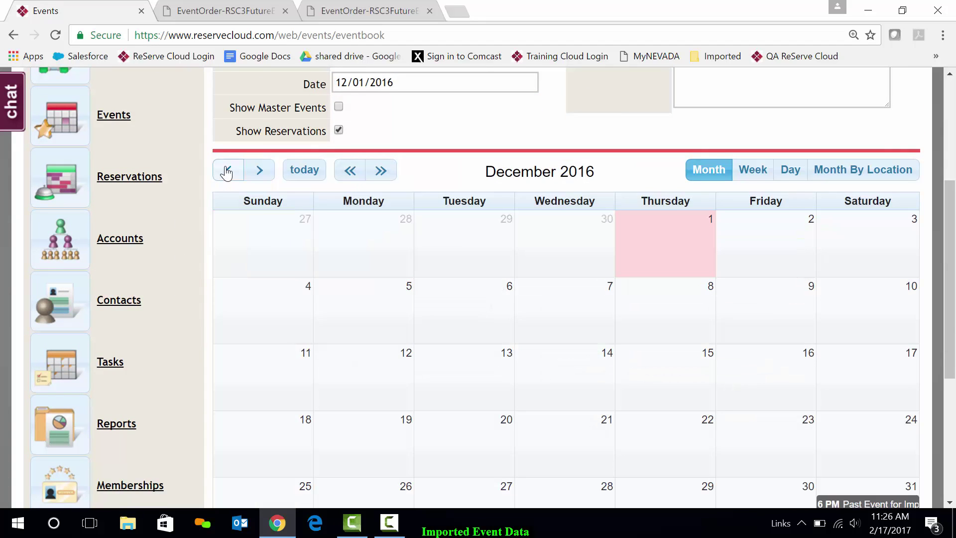
scroll(223, 303, down, 1)
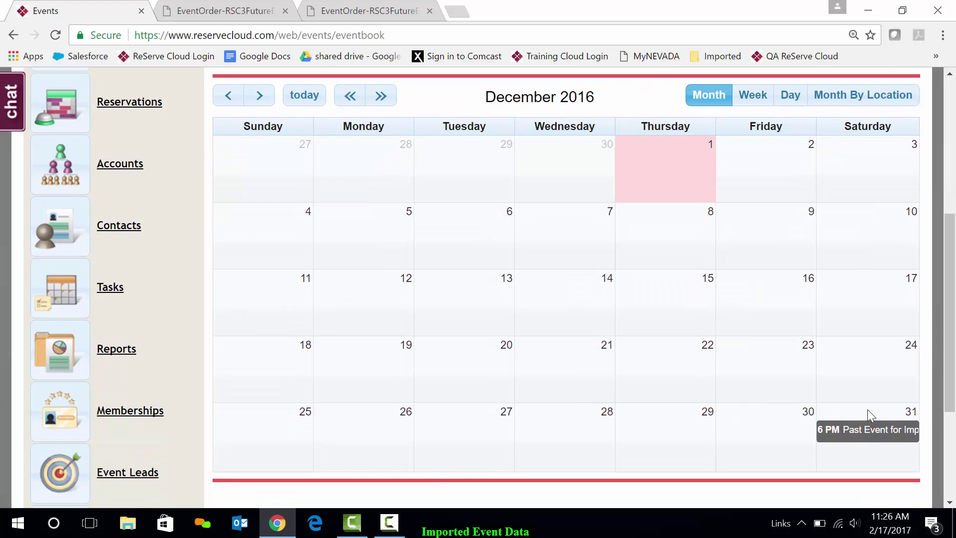
mouse_move(878, 434)
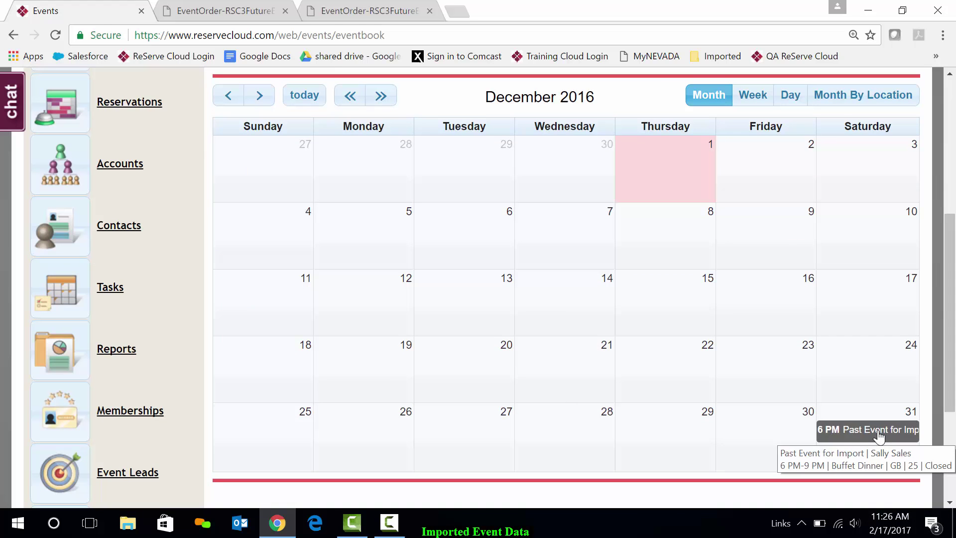
click(879, 436)
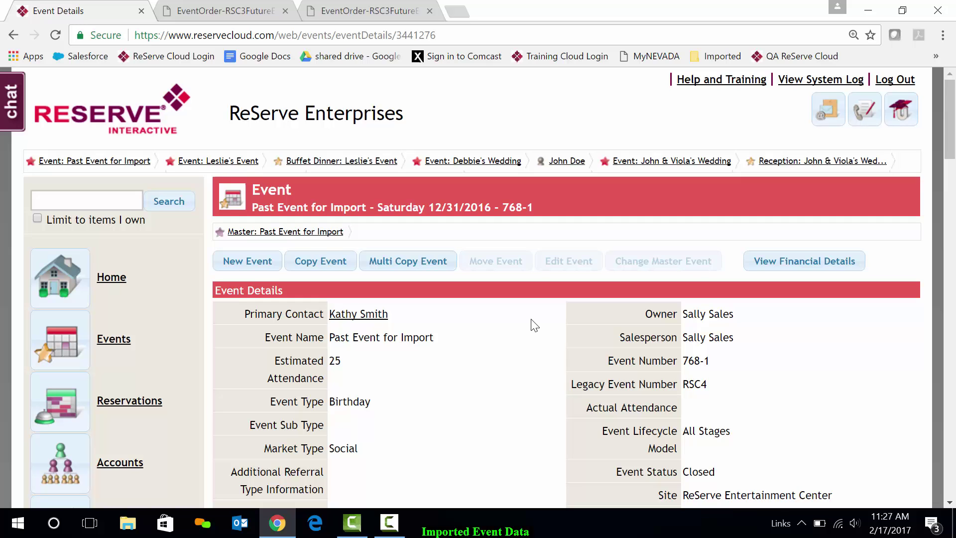
click(785, 263)
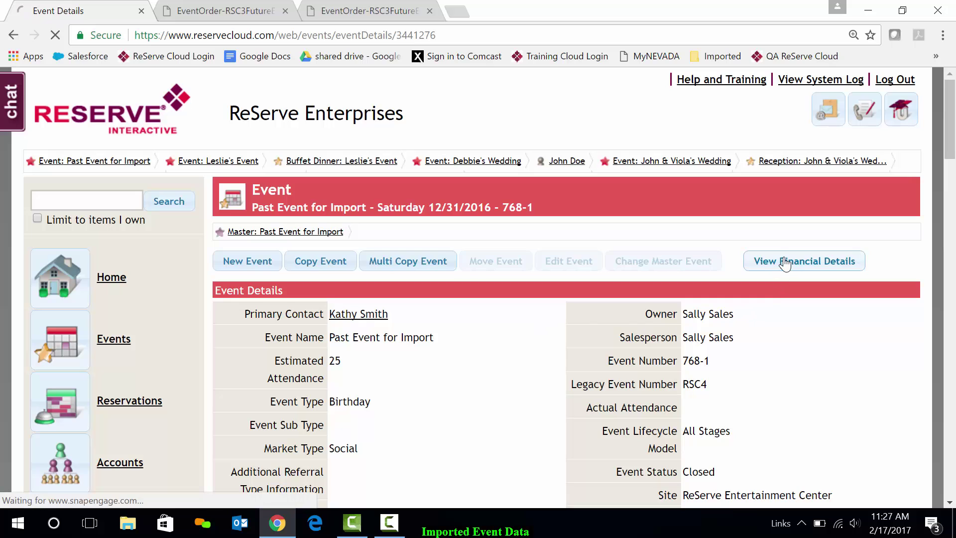
scroll(797, 279, down, 3)
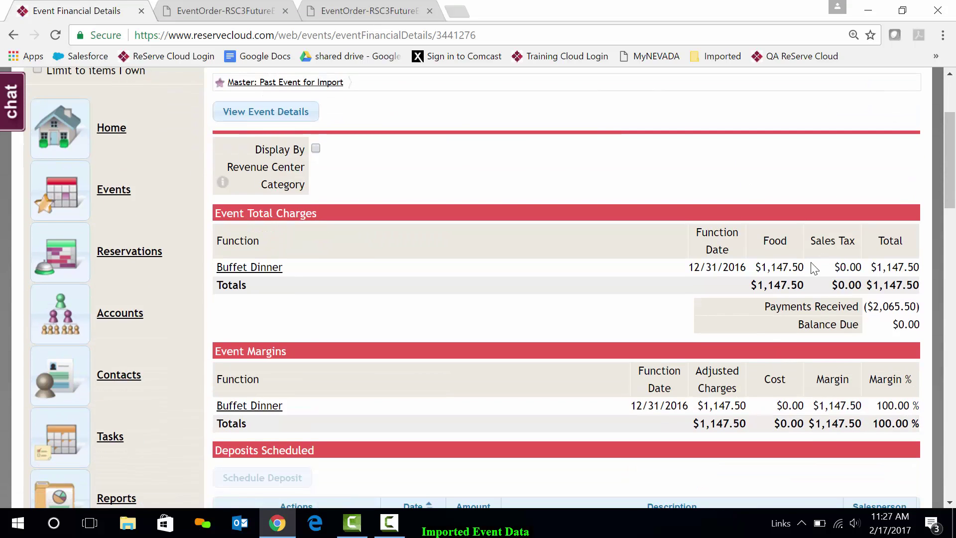
scroll(418, 172, up, 1)
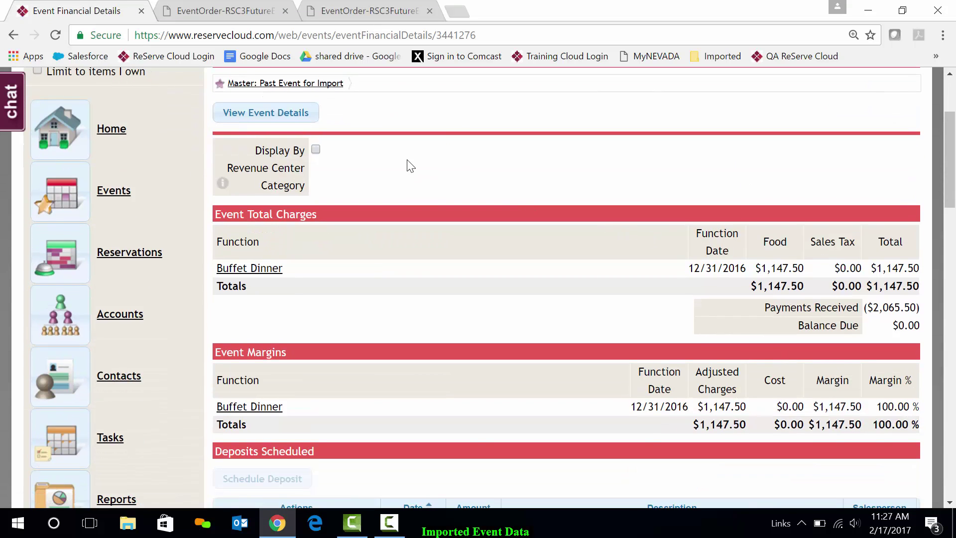
click(277, 187)
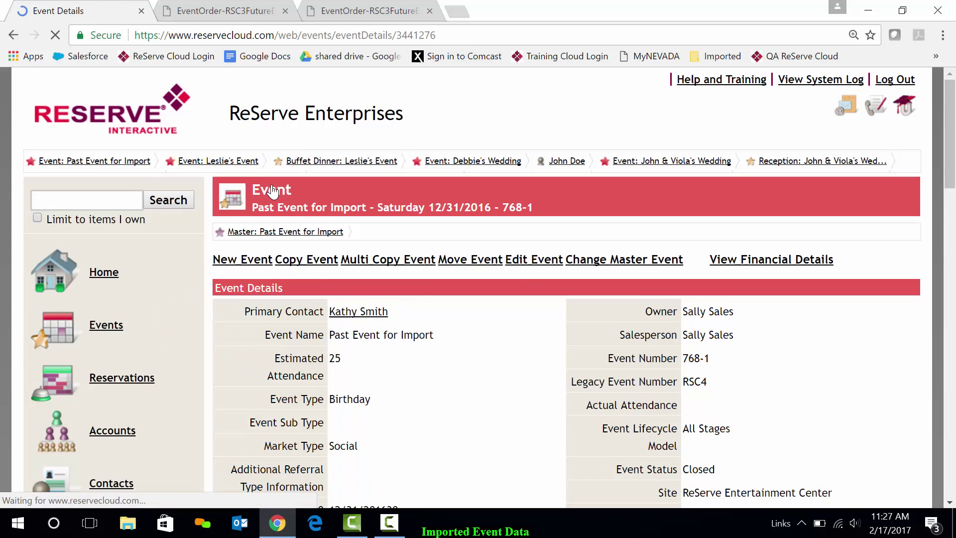